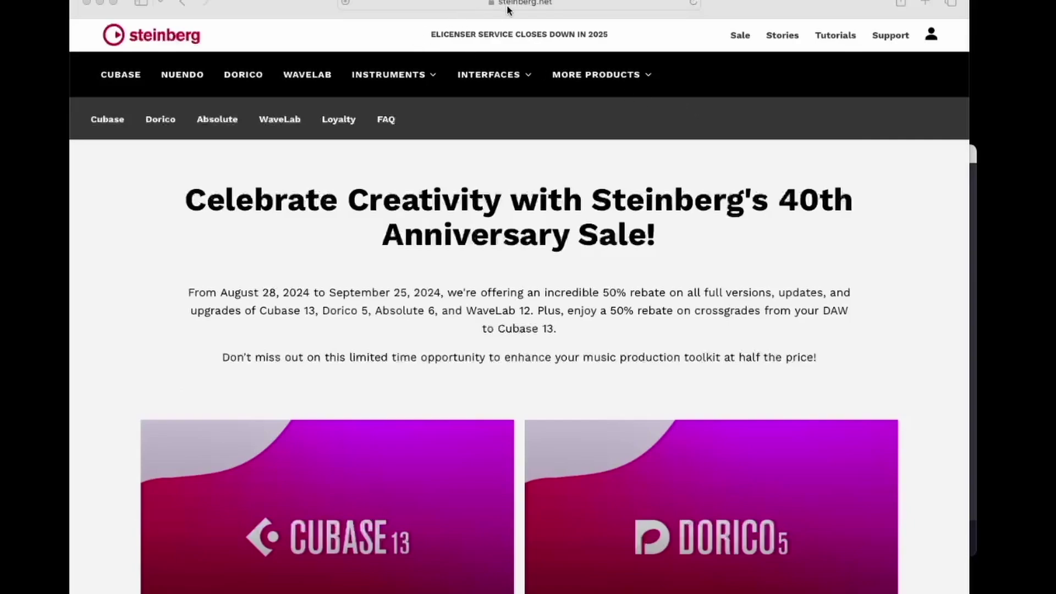
Open the Steinberg sign-in page in the browser, then show the eLicenser Control Center license list
left_click(822, 141)
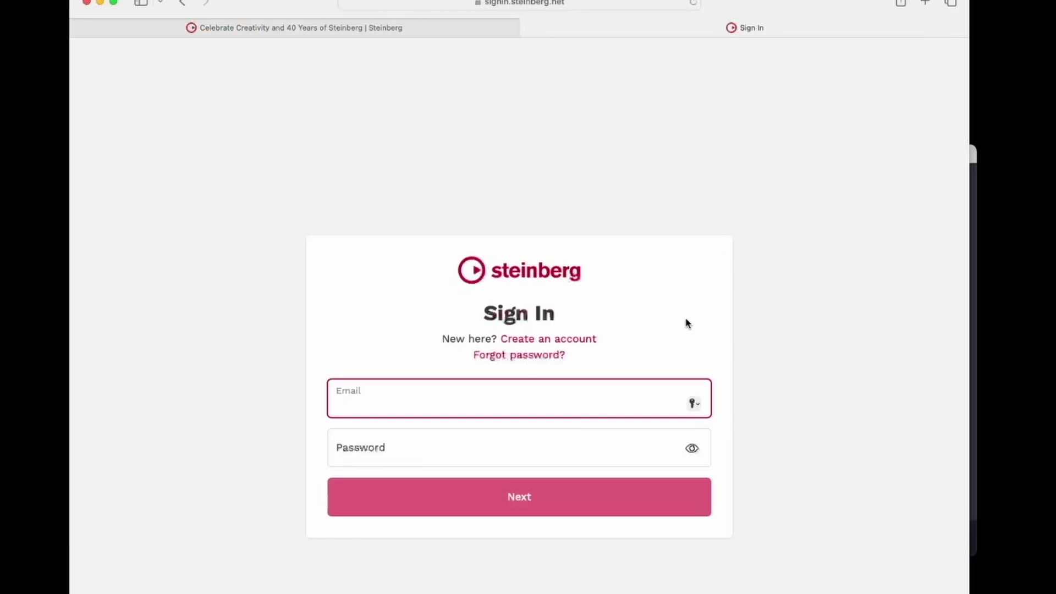
left_click(588, 339)
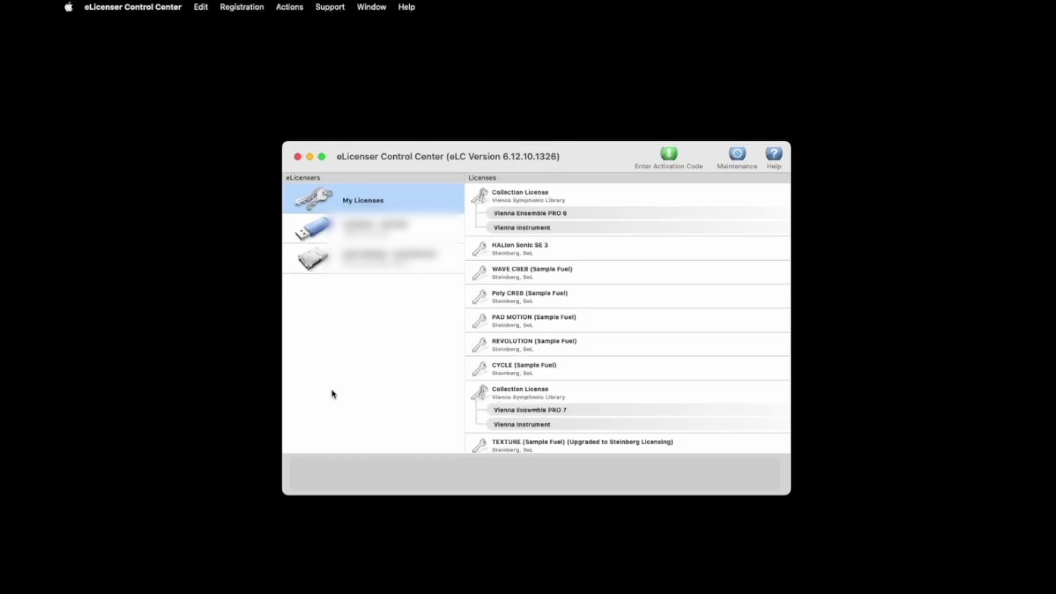
Start registering all eLicensers at MySteinberg from the Registration menu
left_click(242, 5)
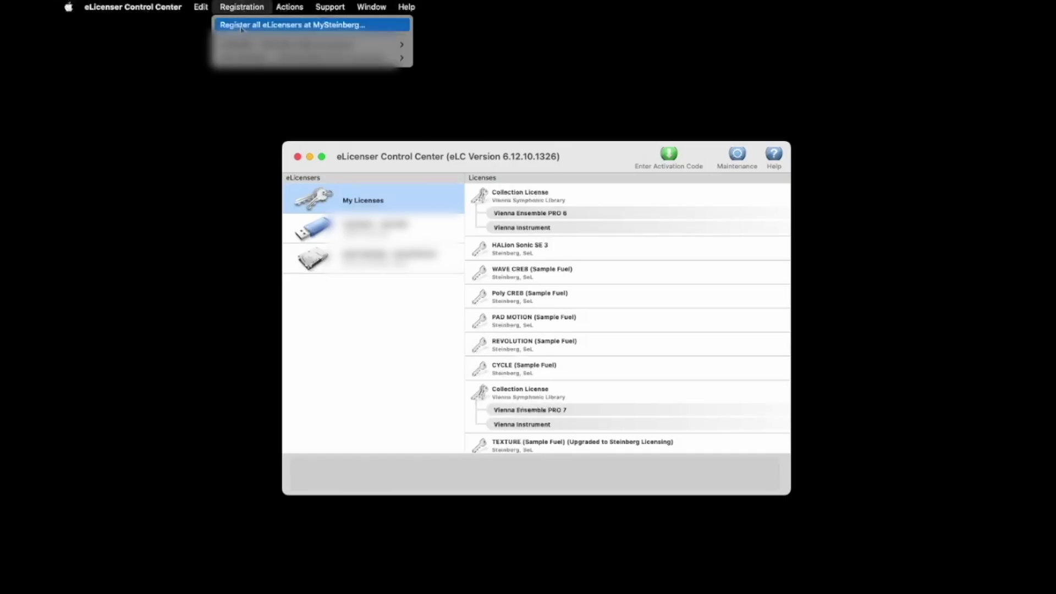
left_click(242, 26)
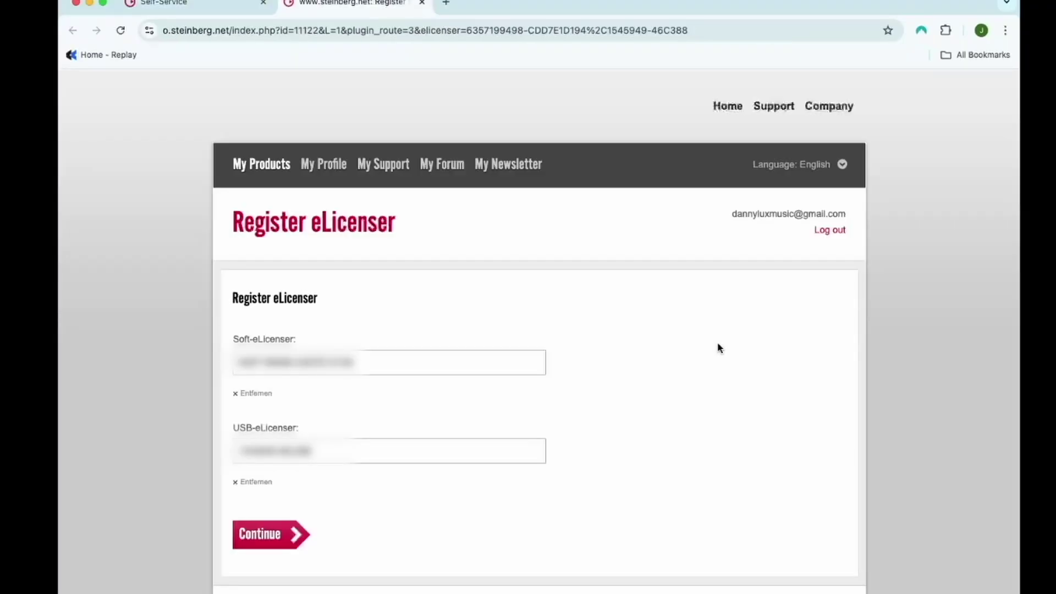
Review the Register eLicenser page, then go to the MySteinberg account profile
scroll(718, 347, "down", 2)
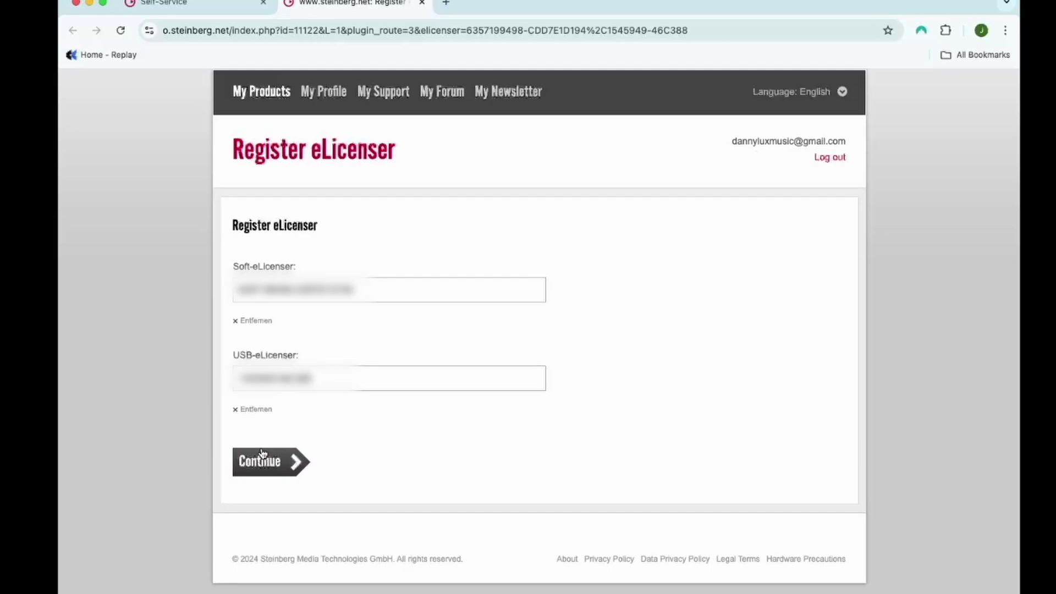
scroll(358, 475, "up", 2)
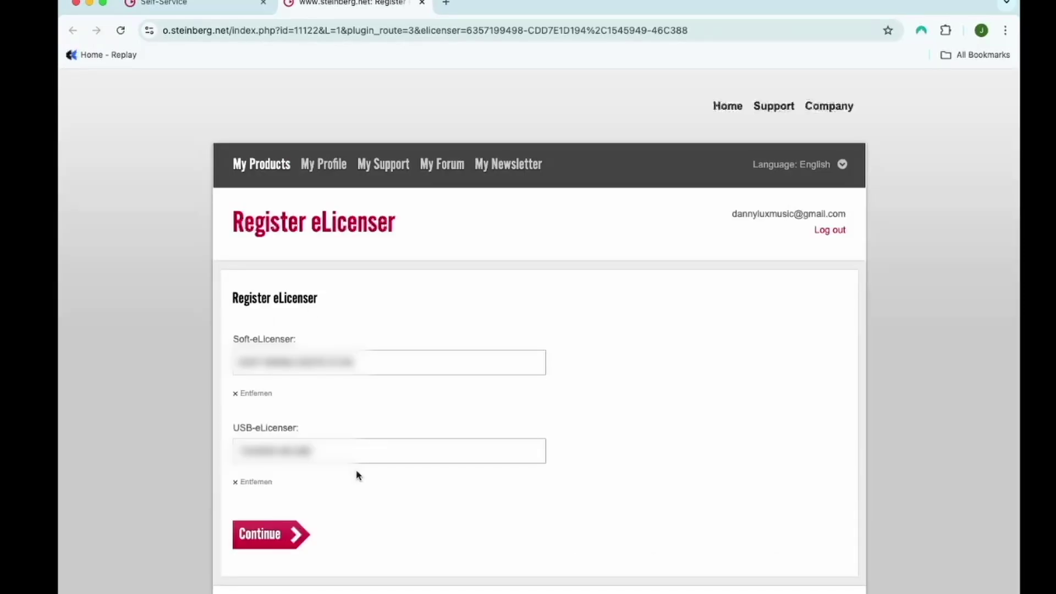
left_click(328, 174)
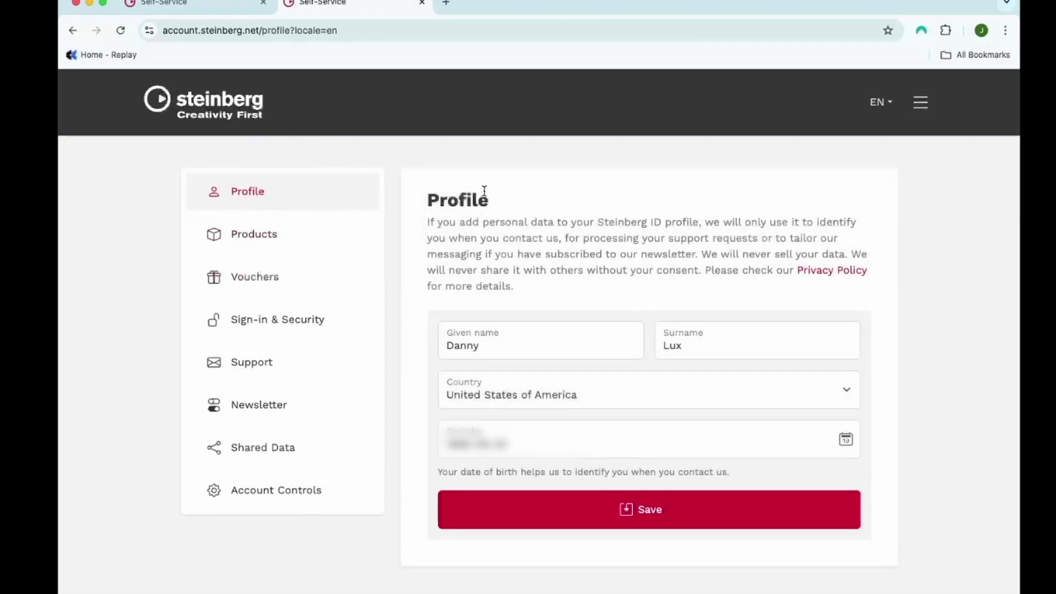
Copy the code of the first 'Upgrade to Cycle with Steinberg Licensing' voucher
left_click(257, 292)
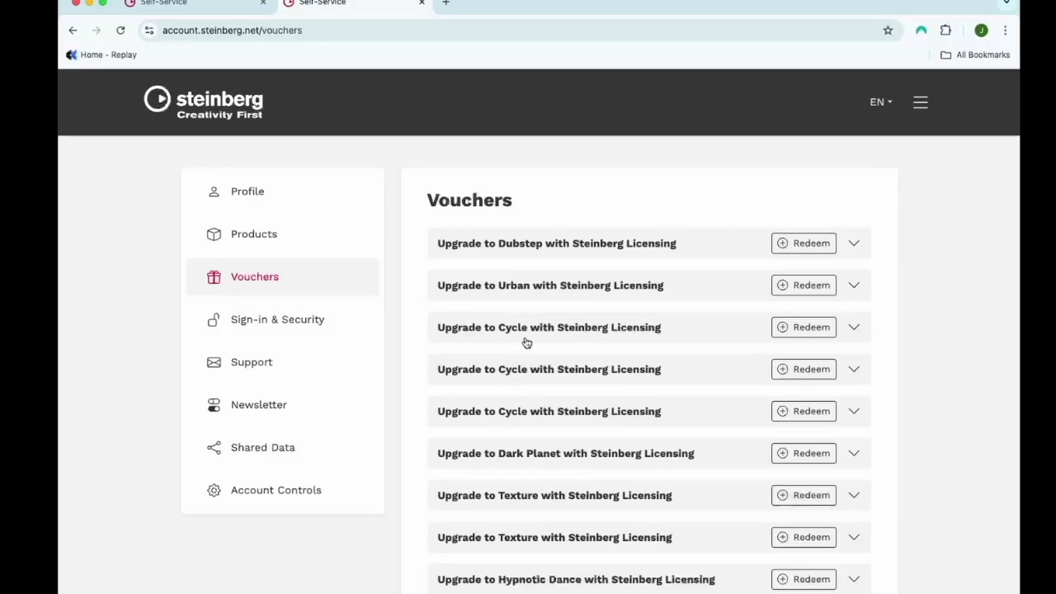
left_click(746, 334)
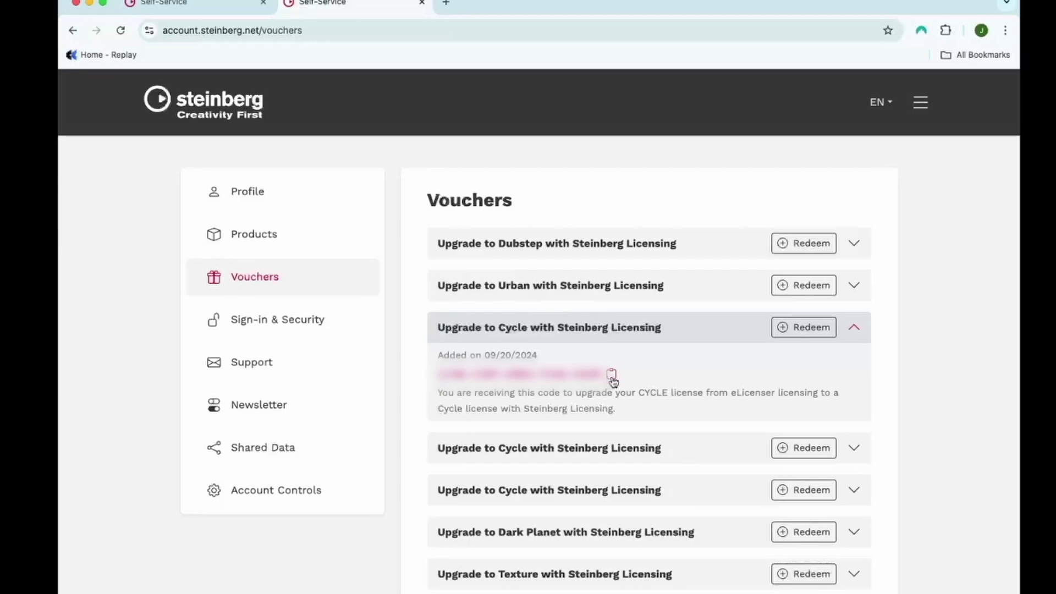
left_click(612, 377)
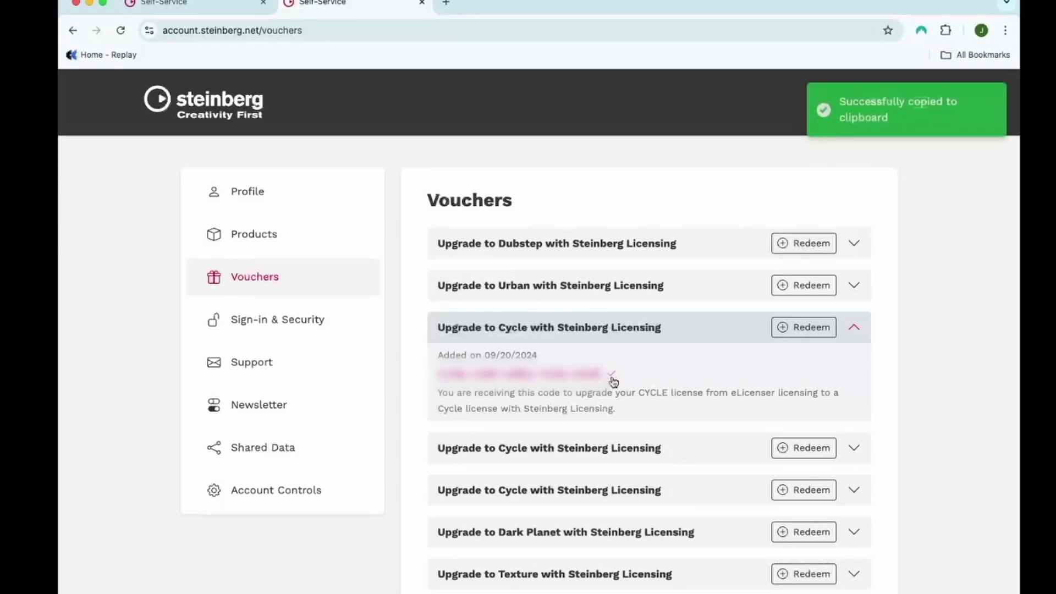
Launch Steinberg Download Assistant via search 'steinberg d' and move its window up and left
key("super+space")
type("steinberg do")
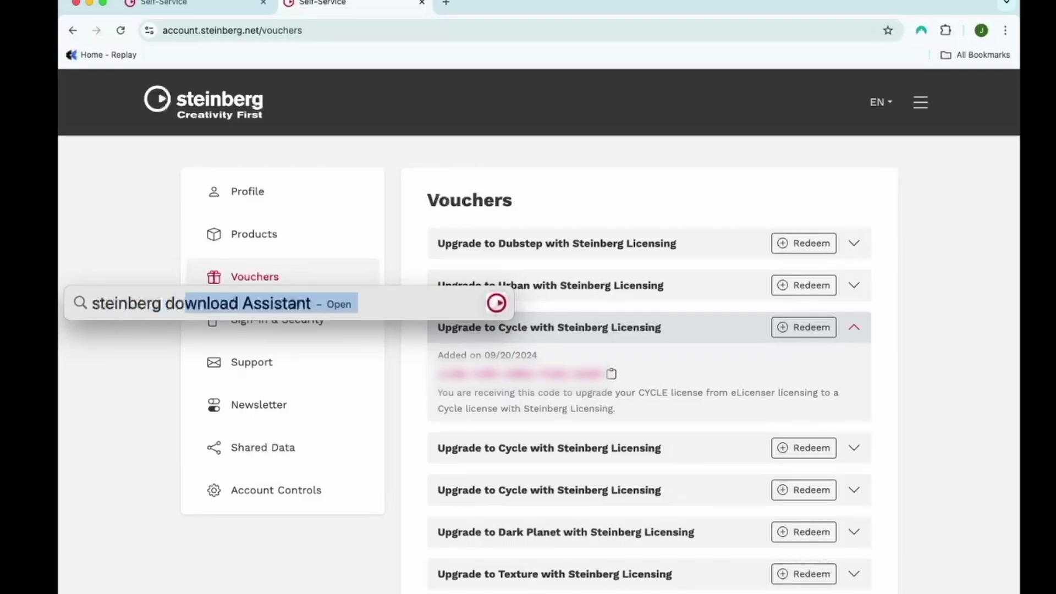
key("Return")
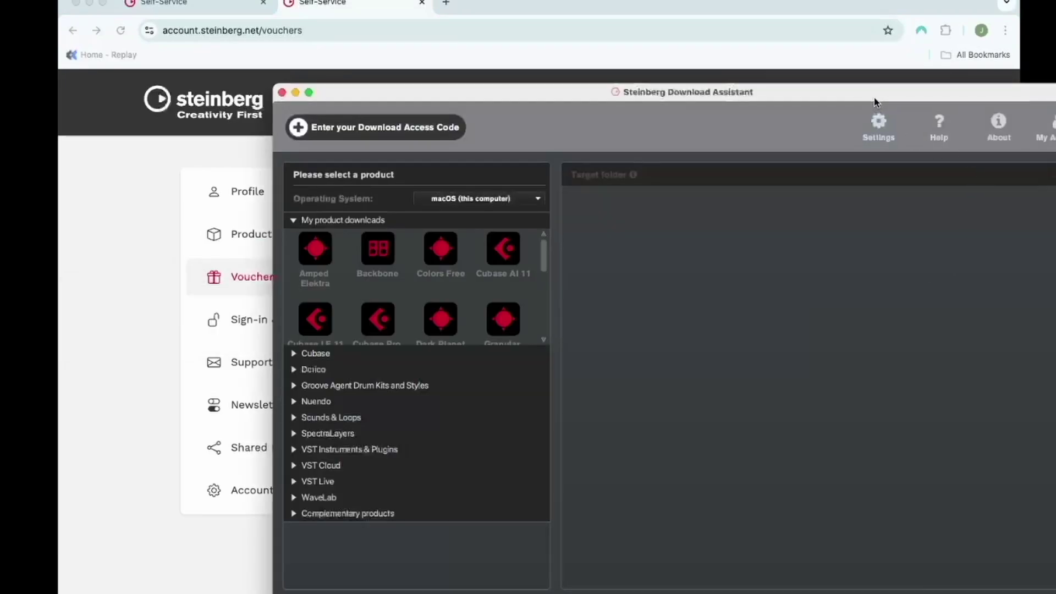
left_click_drag(874, 98, 710, 51)
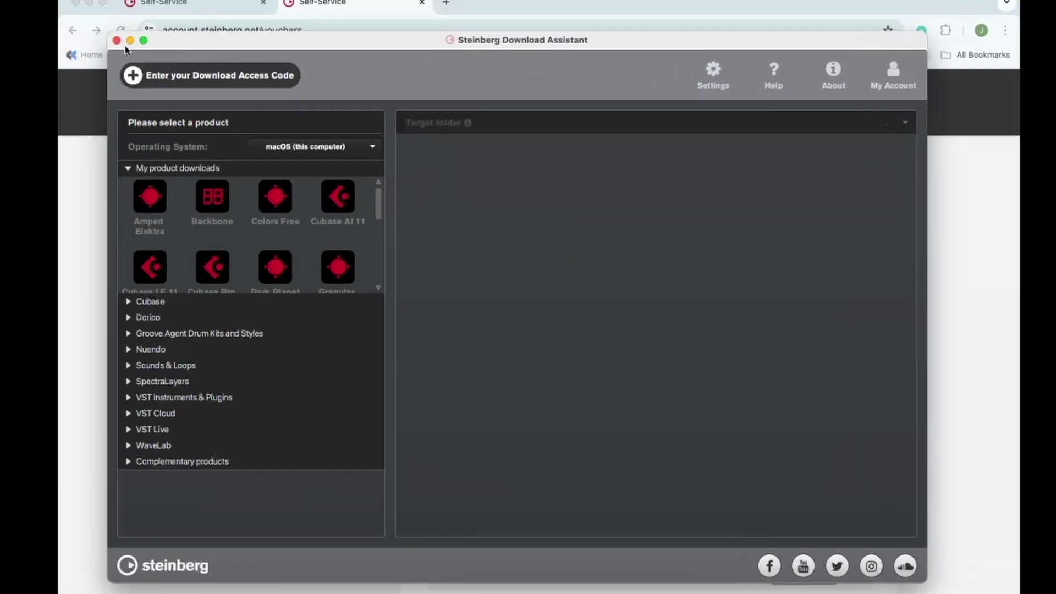
left_click(194, 77)
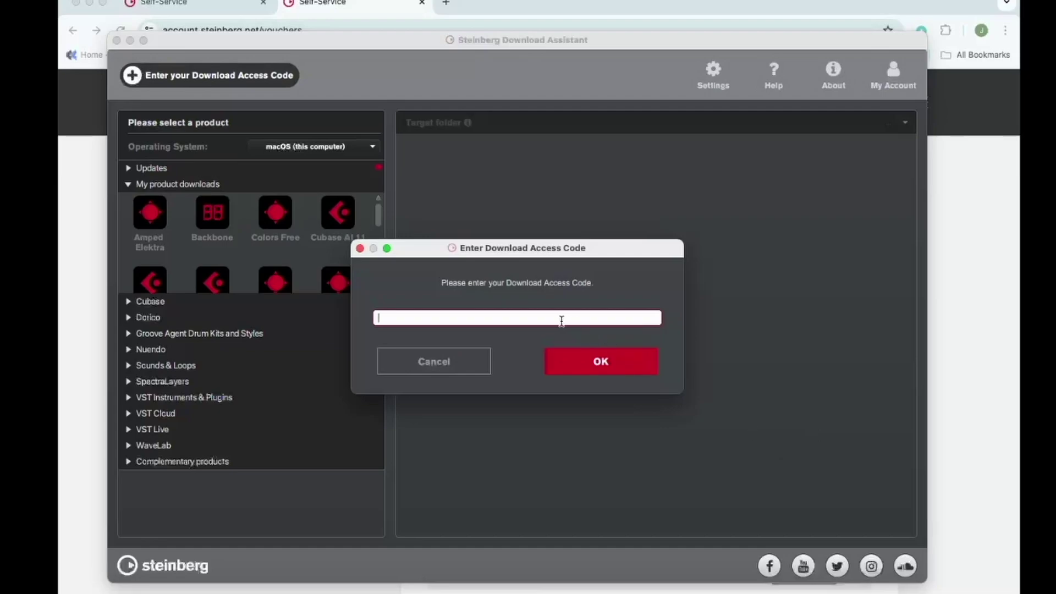
Submit the pasted Cycle voucher code as the download access code and start the license upgrade
key("super+v")
left_click(588, 358)
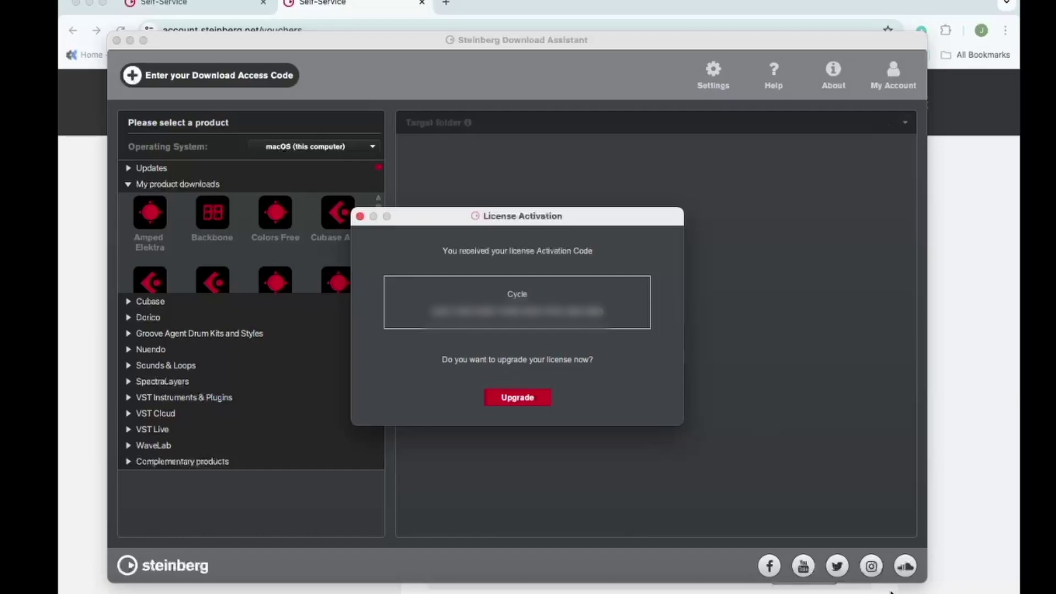
left_click(516, 398)
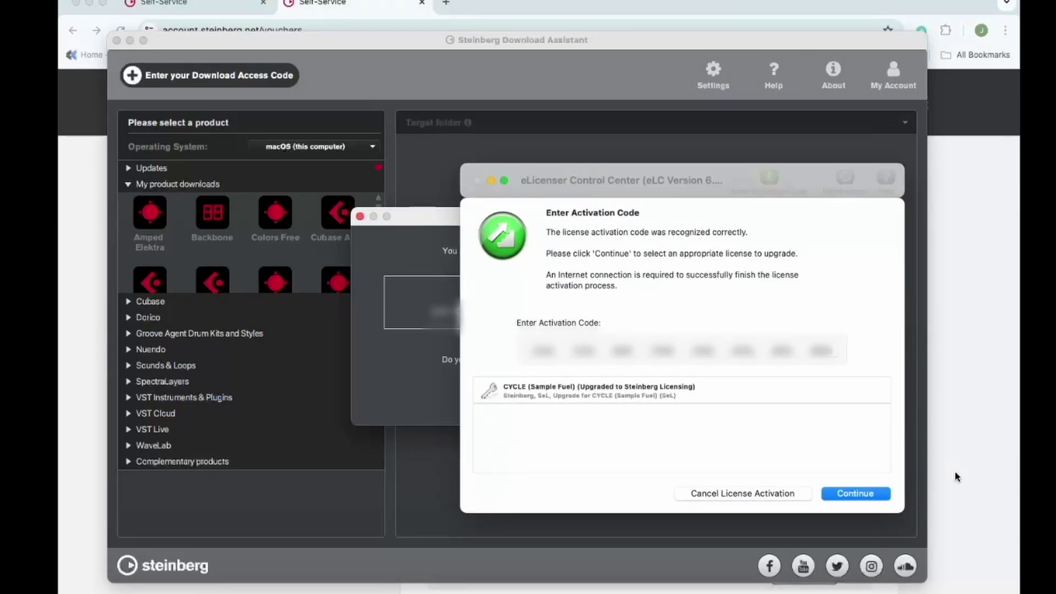
Upgrade the CYCLE (Sample Fuel) license on the USB eLicenser and finish the activation
left_click(856, 493)
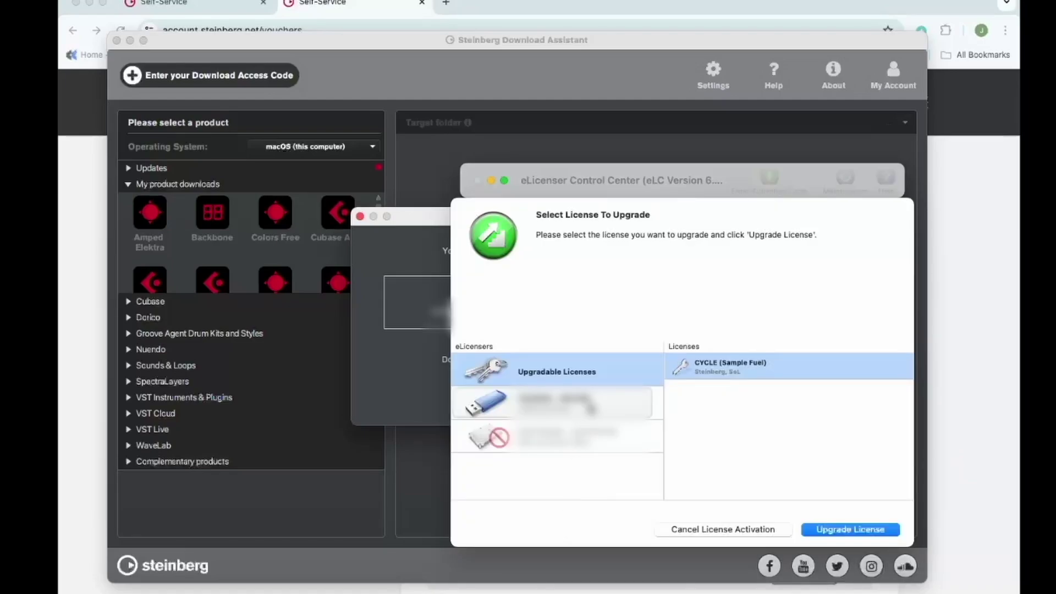
left_click(585, 405)
scroll(780, 440, "down", 3)
left_click(781, 437)
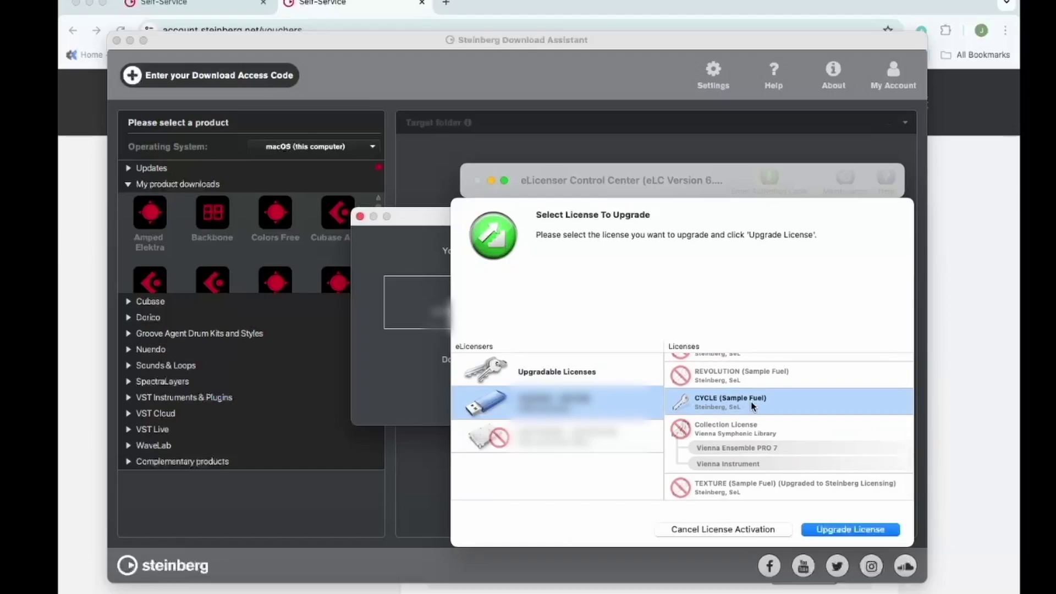
left_click(836, 529)
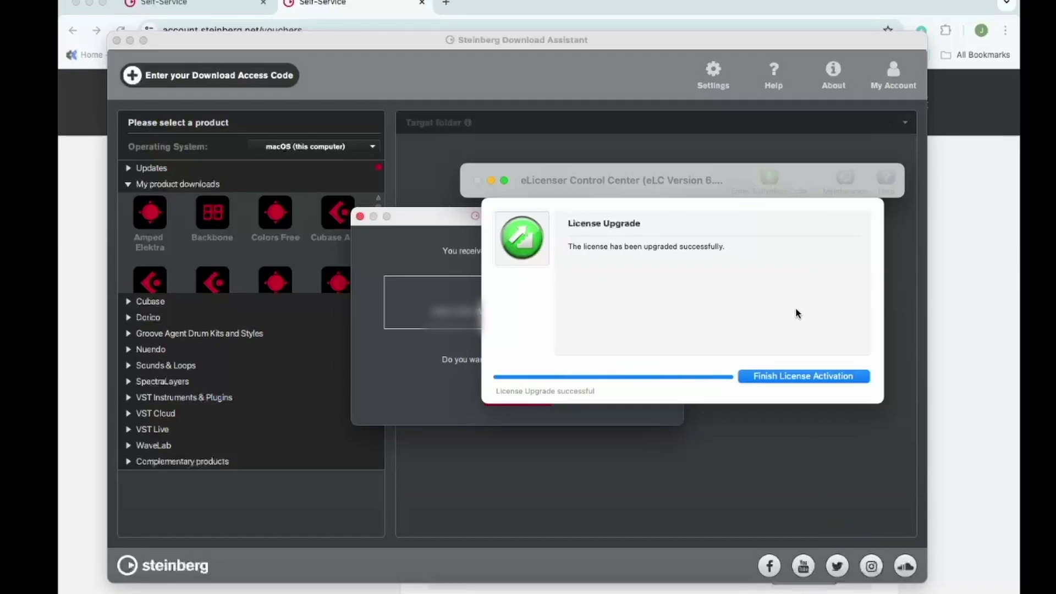
left_click(790, 376)
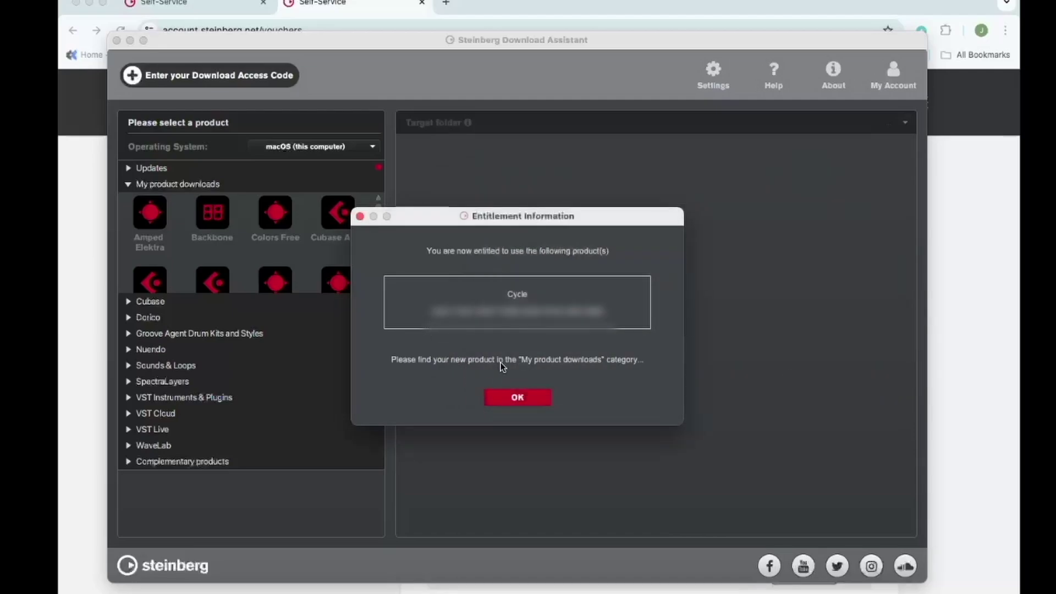
left_click(517, 397)
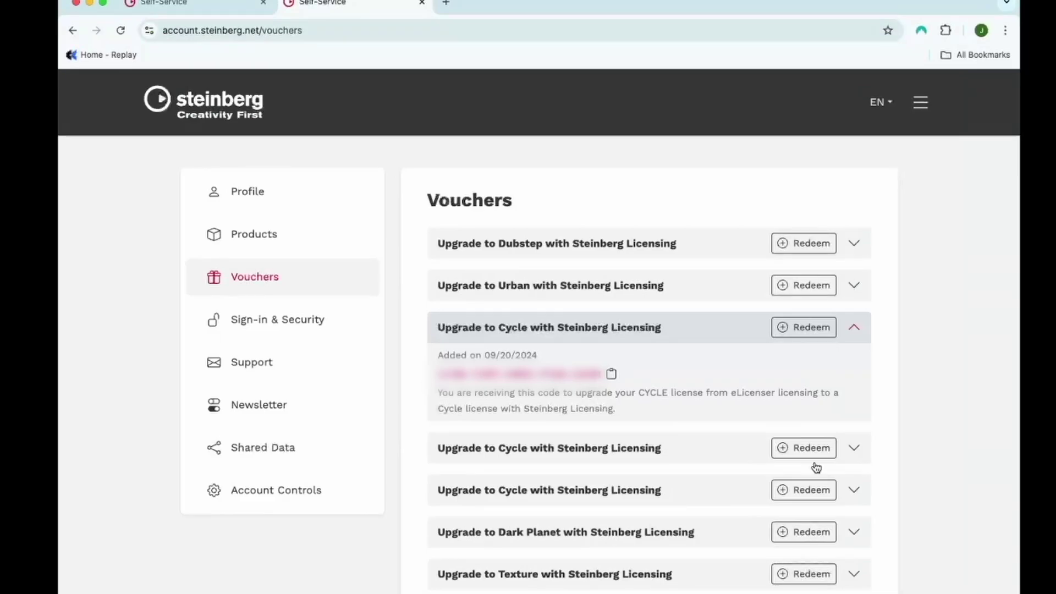
Open Steinberg Activation Manager via search 'S' and scroll to the Cycle entry
key("super+space")
type("S")
key("Return")
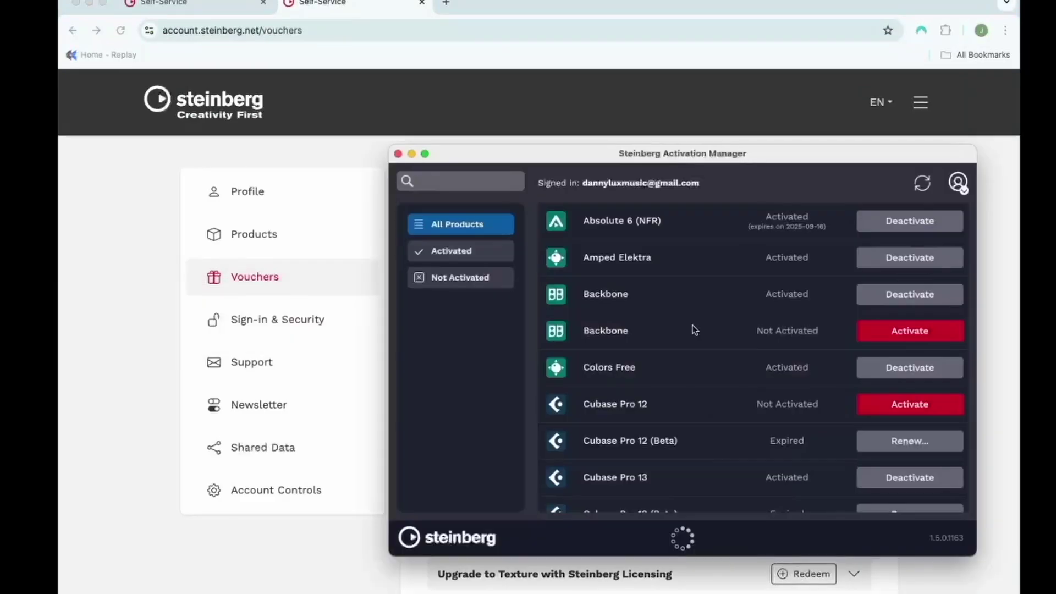
scroll(694, 329, "down", 5)
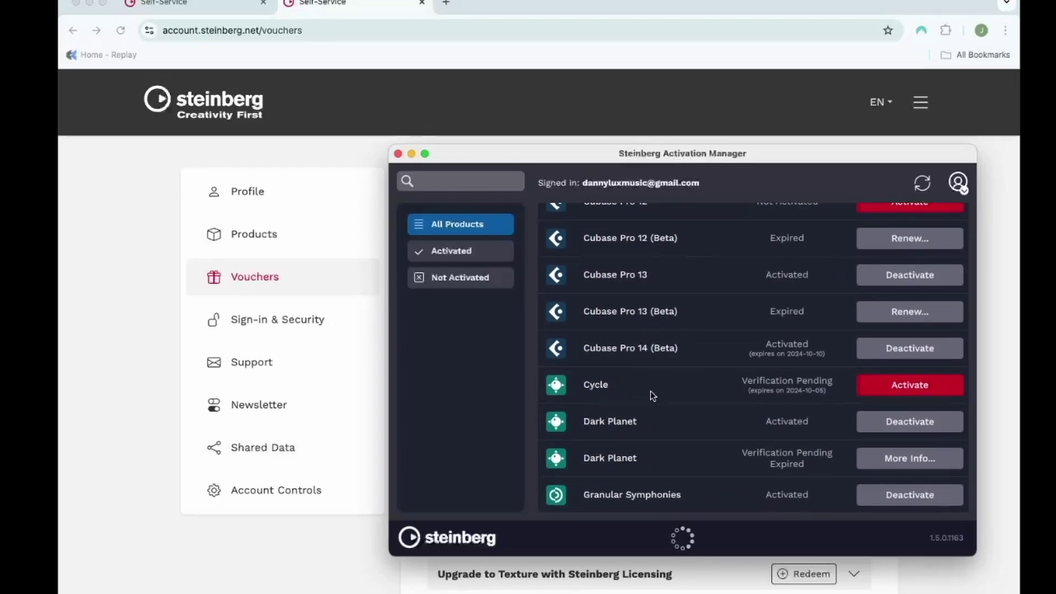
mouse_move(821, 398)
mouse_move(848, 388)
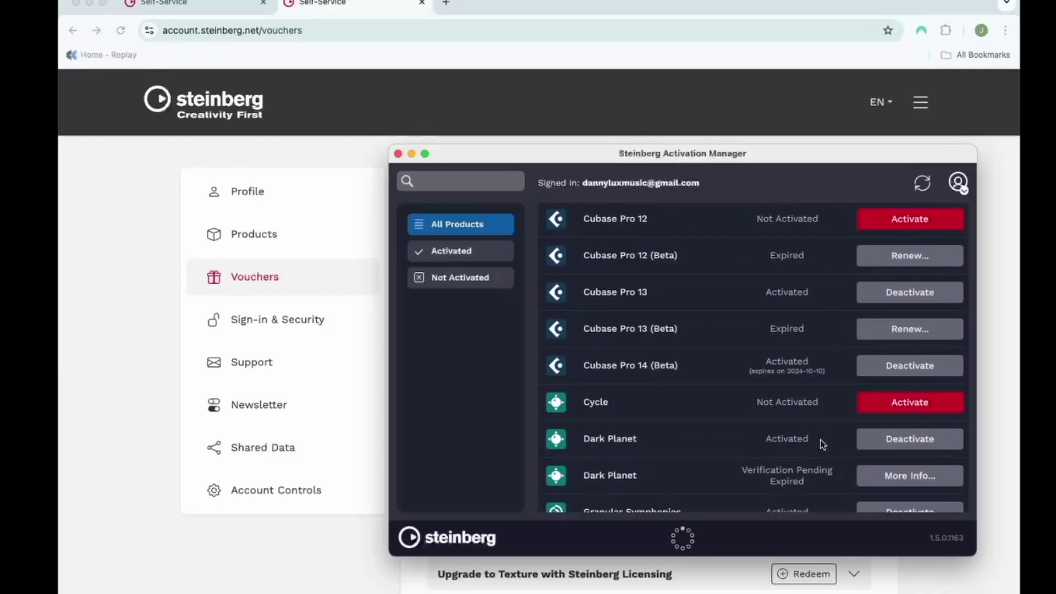
Activate Cycle from its row in Steinberg Activation Manager
left_click(916, 408)
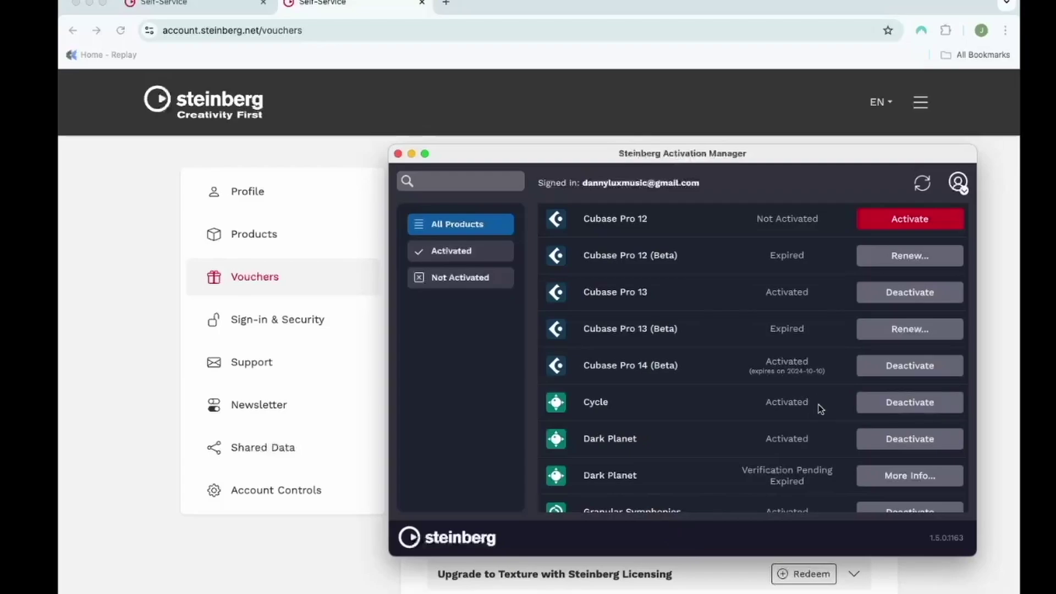